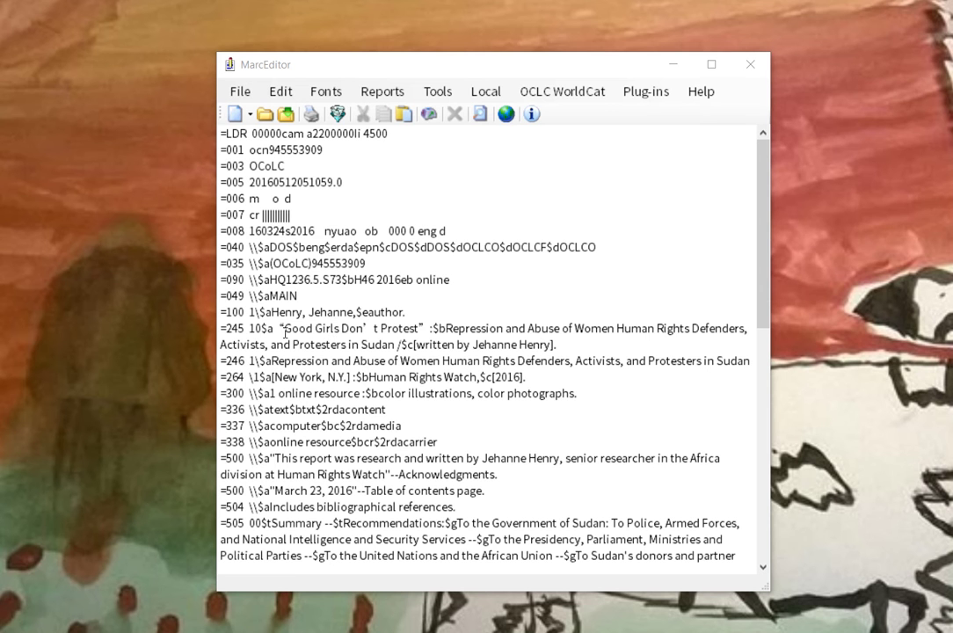
Step: Inspect the curly opening quote and the apostrophe in Don’t in the 245 title
left_click_drag(283, 328, 274, 328)
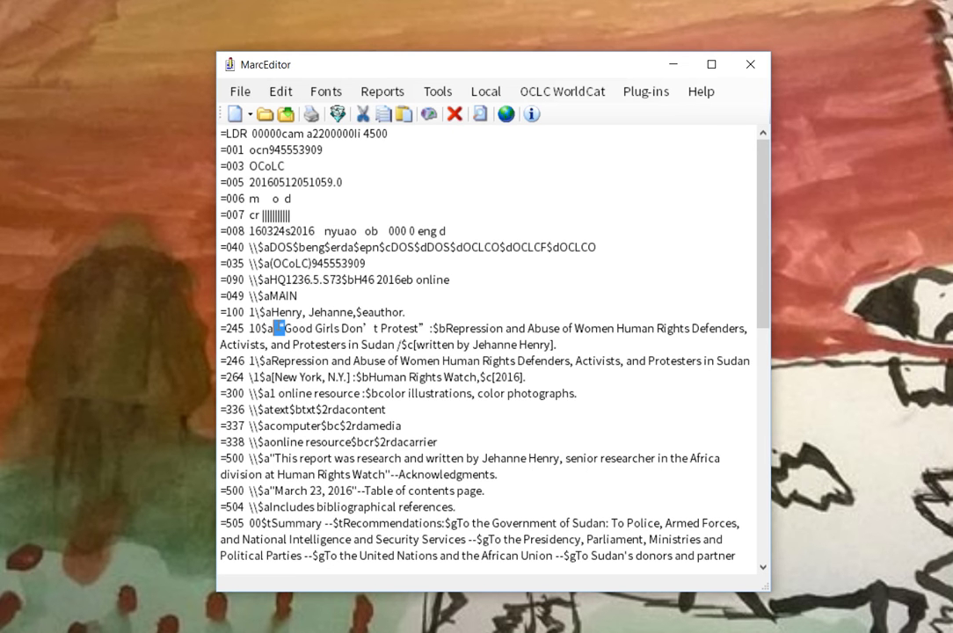
left_click(279, 328)
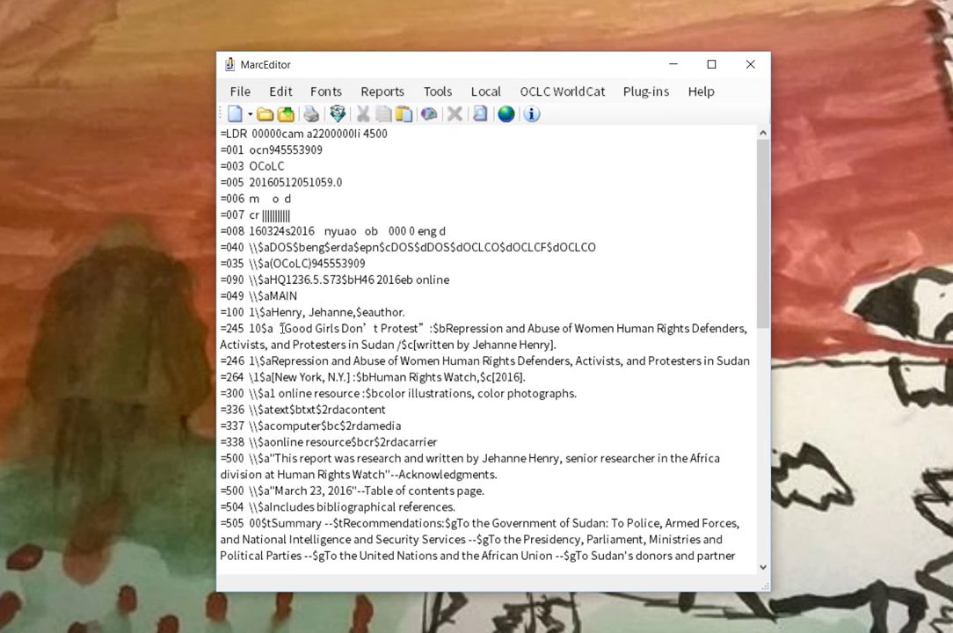
left_click_drag(282, 328, 274, 328)
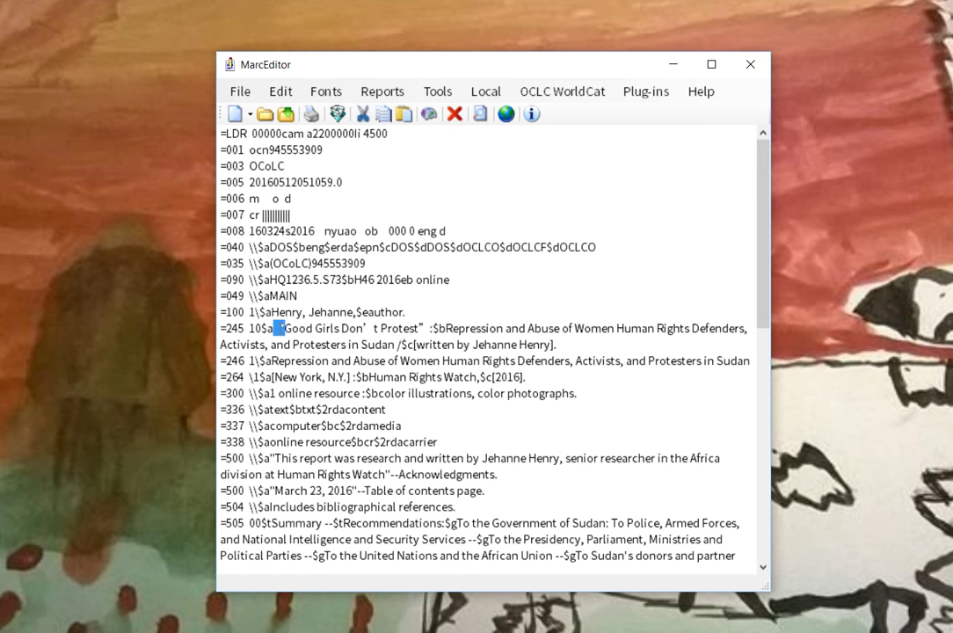
left_click(284, 331)
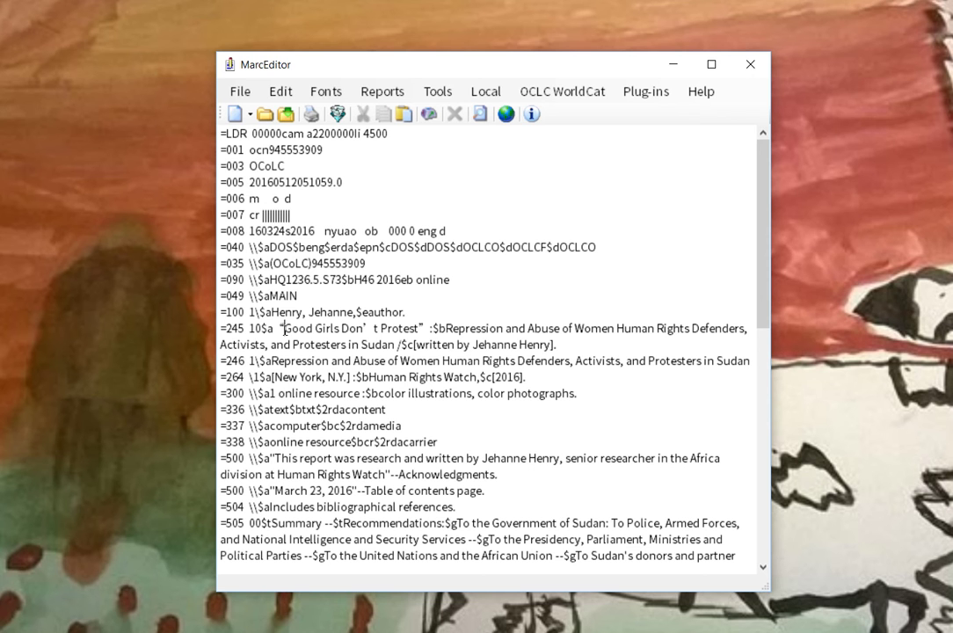
left_click(283, 329)
key("Right")
key("Right")
key("Right")
key("Right")
key("Right")
key("Right")
key("Right")
key("Right")
key("Right")
key("Right")
key("Right")
key("Right")
key("Right")
key("Right")
key("Right")
key("Right")
Step: Run Clean Smart Characters from Edit Shortcuts > Field Edits on the record
left_click(281, 92)
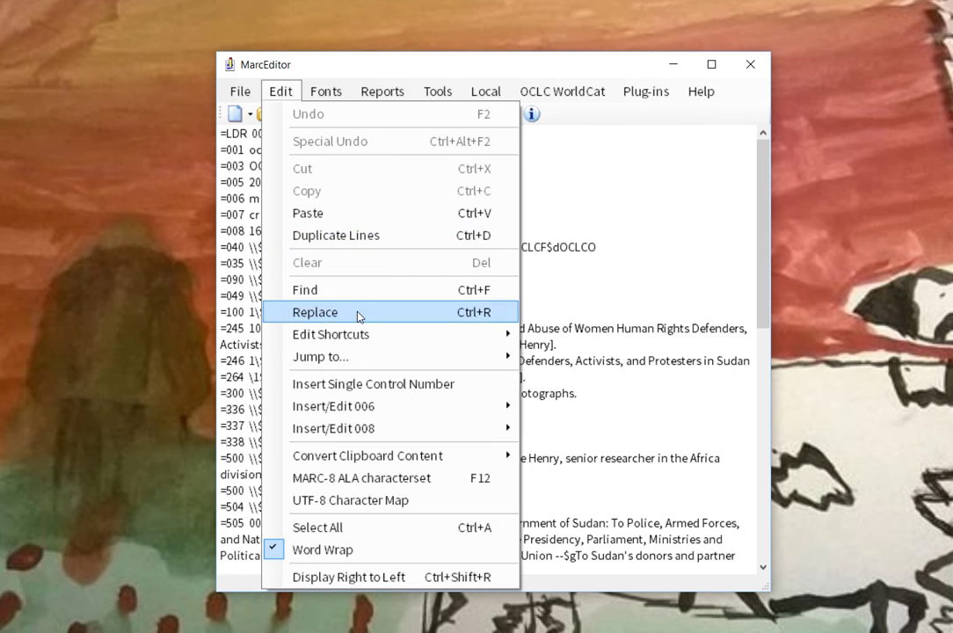
mouse_move(362, 343)
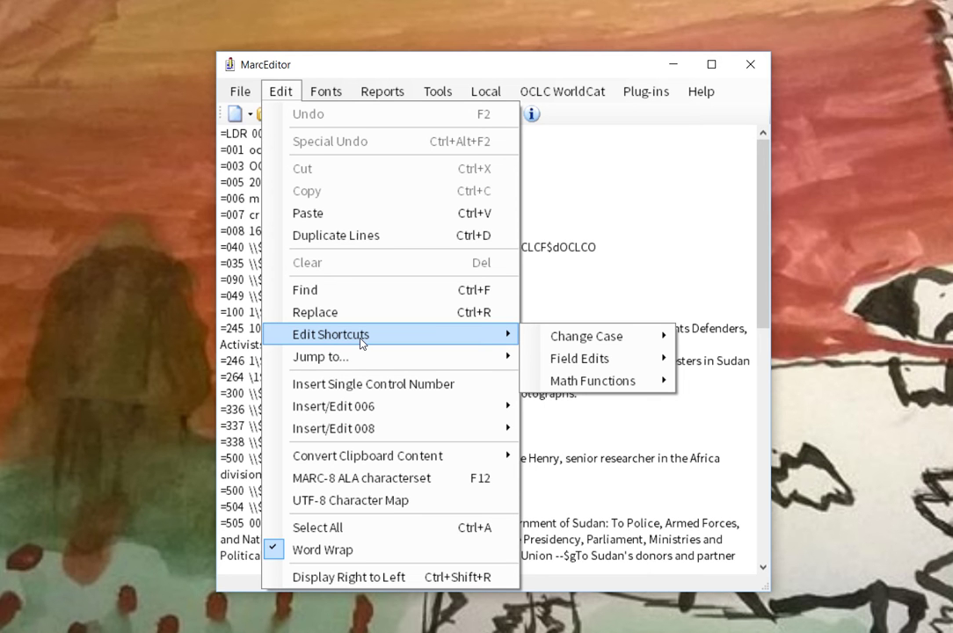
mouse_move(584, 359)
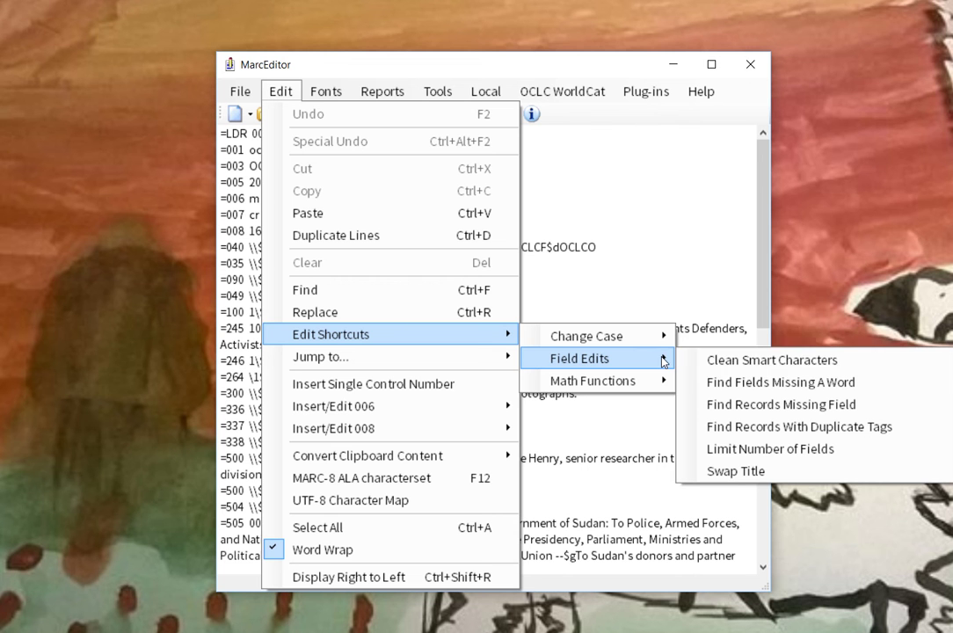
left_click(709, 359)
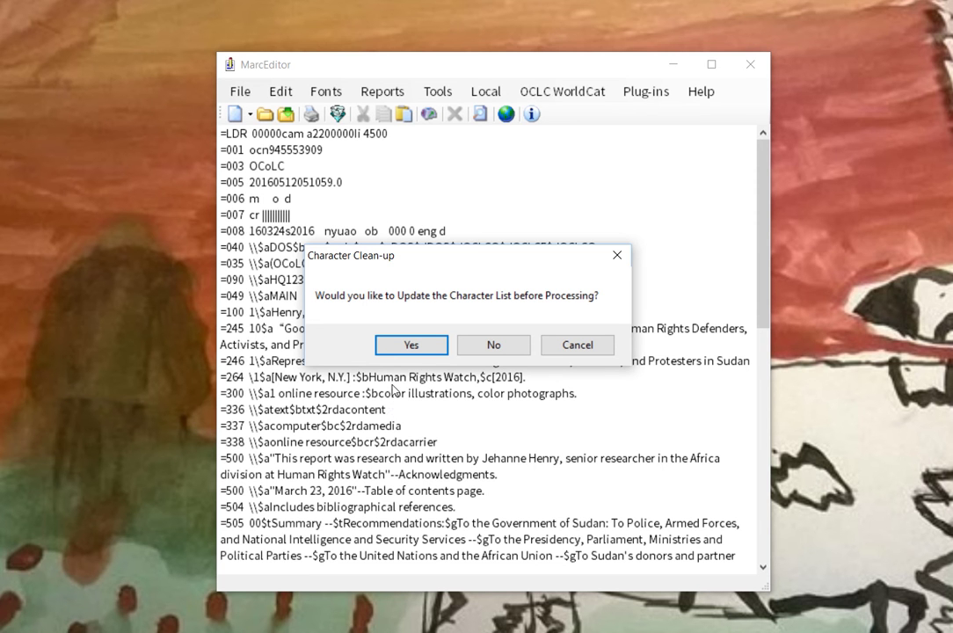
Step: Update the character list and review smartlist.txt's curly quote, &#x2018;, &#x2019; and dash entries
left_click(392, 342)
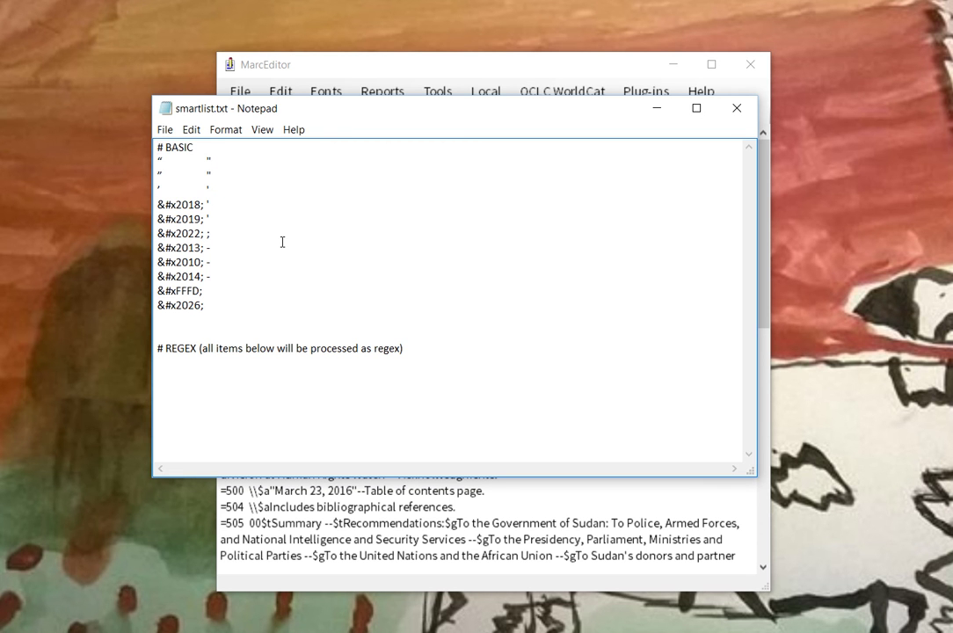
key("Down")
key("Right")
key("Right")
key("Down")
key("Down")
key("Down")
key("Left")
key("Left")
key("Left")
key("Left")
key("Left")
key("Left")
key("Left")
key("Left")
key("Right")
key("Right")
key("Right")
key("Right")
key("Right")
key("Right")
key("Right")
key("Down")
key("Down")
key("Down")
key("Down")
key("Down")
key("Down")
key("Down")
key("Down")
key("Up")
key("Up")
key("Down")
key("Down")
key("Down")
key("Down")
key("Right")
key("Down")
key("Down")
Step: Examine the &#x2018; code entry in the smartlist.txt character list
left_click(164, 167)
left_click(158, 203)
left_click_drag(158, 204, 207, 208)
left_click(208, 207)
Step: Close the list to finish cleanup, then retype the title's opening quote as a straight quote
left_click(734, 112)
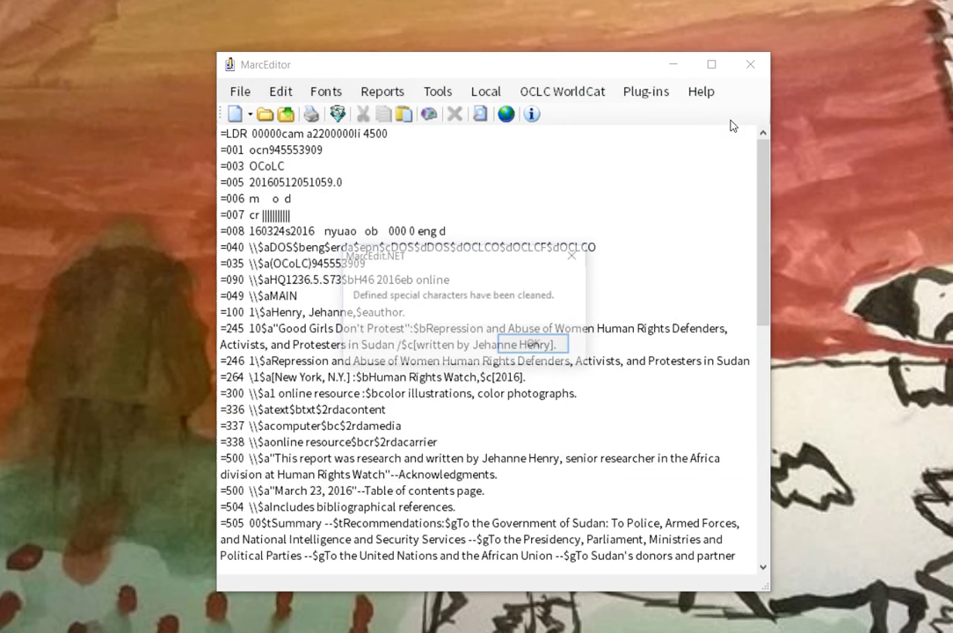
left_click(533, 345)
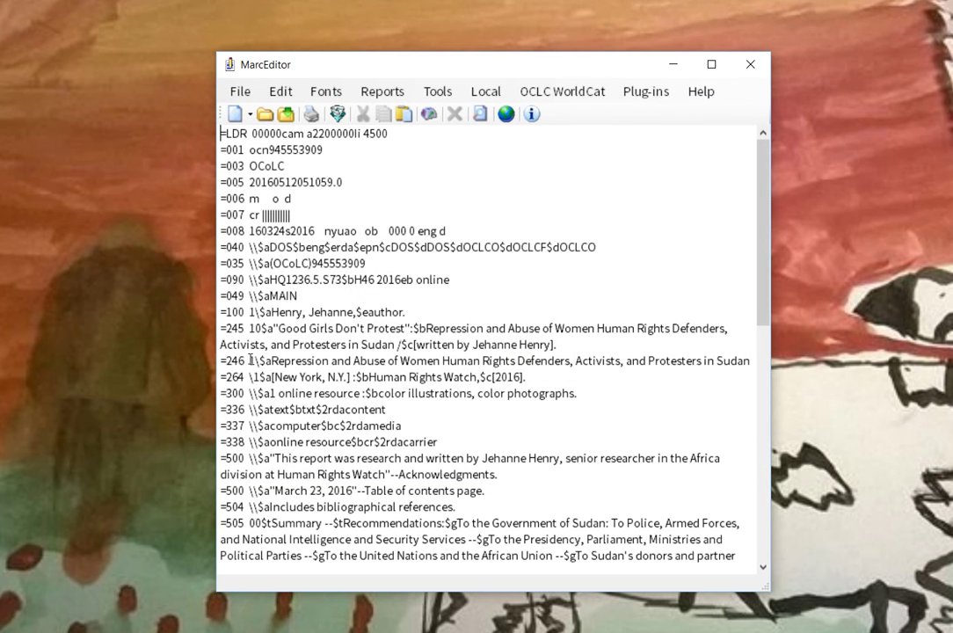
double_click(276, 328)
type("\"")
Step: Open the 'test' task list for editing in the Task Manager
left_click(438, 91)
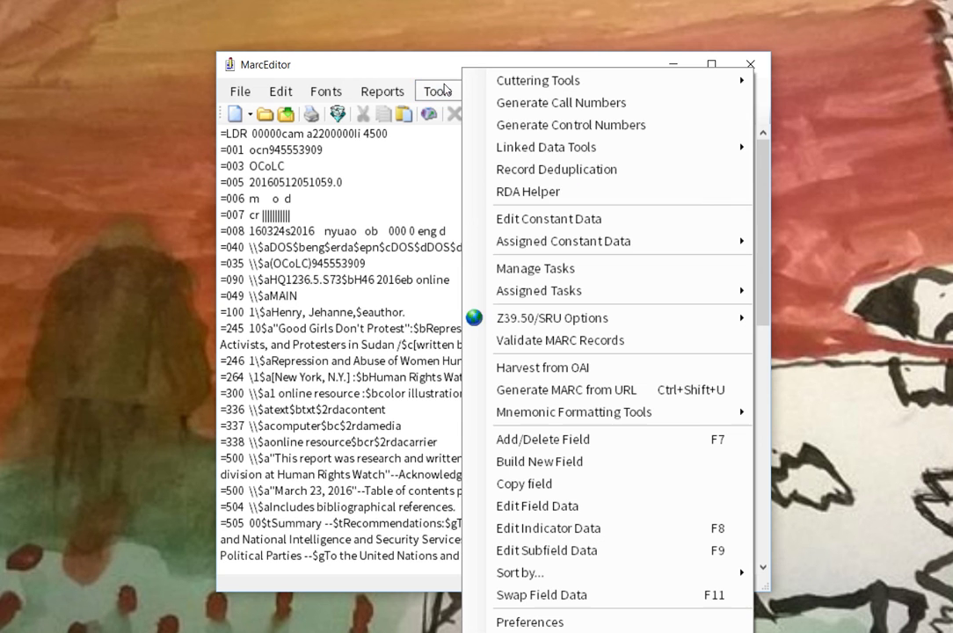
left_click(522, 269)
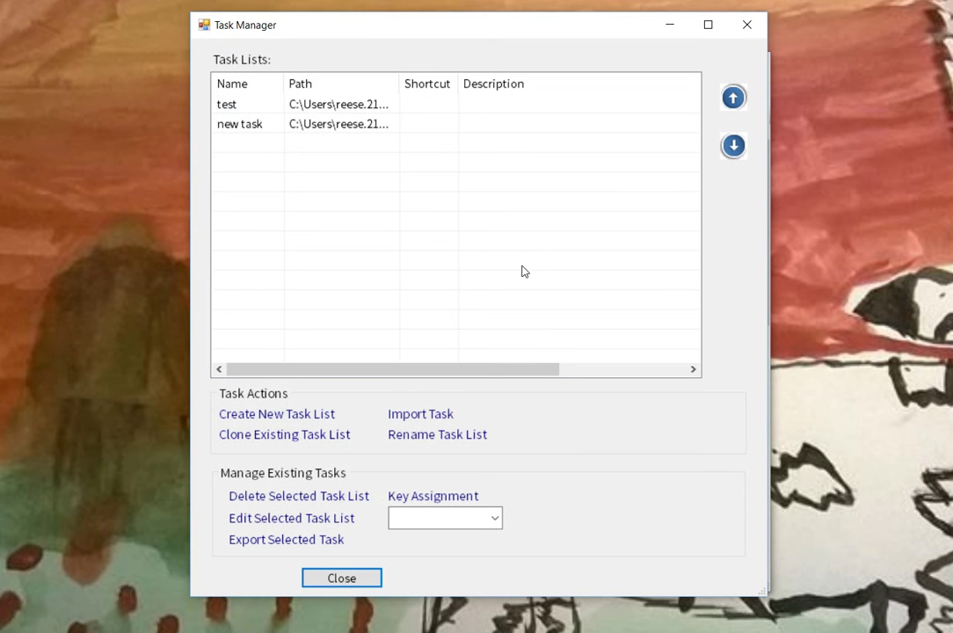
left_click(264, 105)
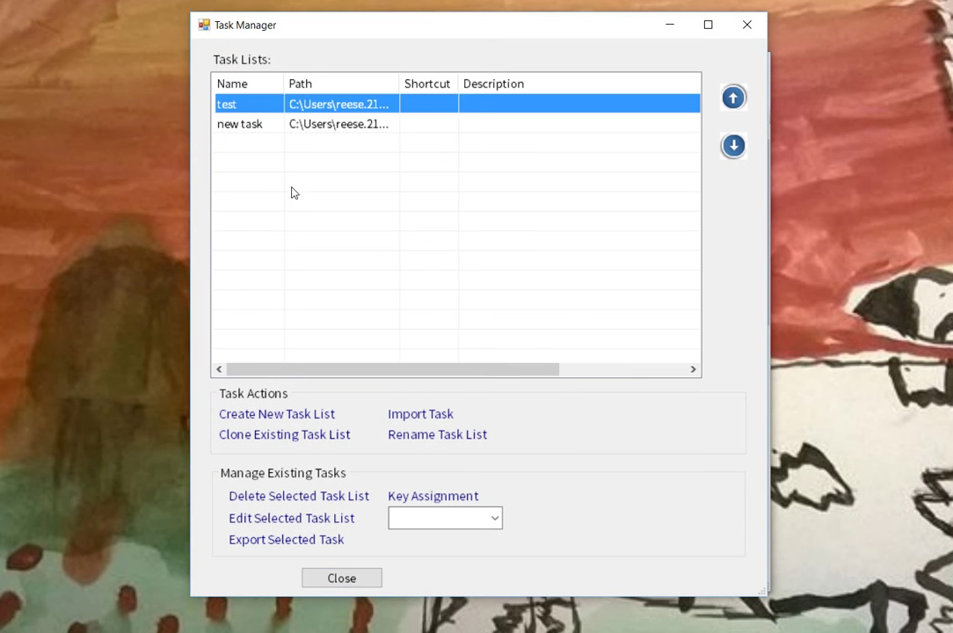
left_click(266, 519)
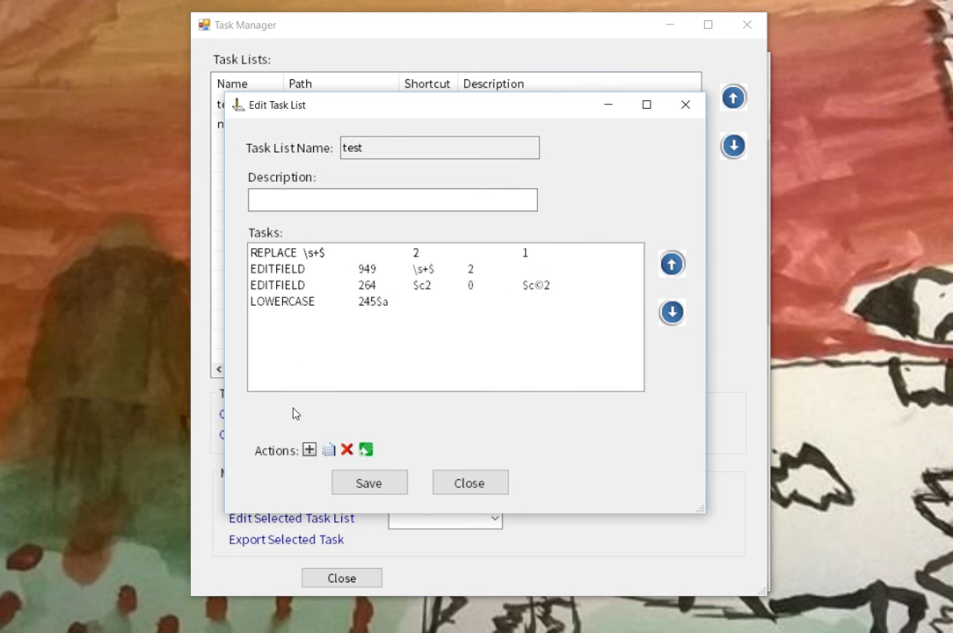
Step: Delete the LOWERCASE 245$a task and browse the available task types to add
left_click(297, 301)
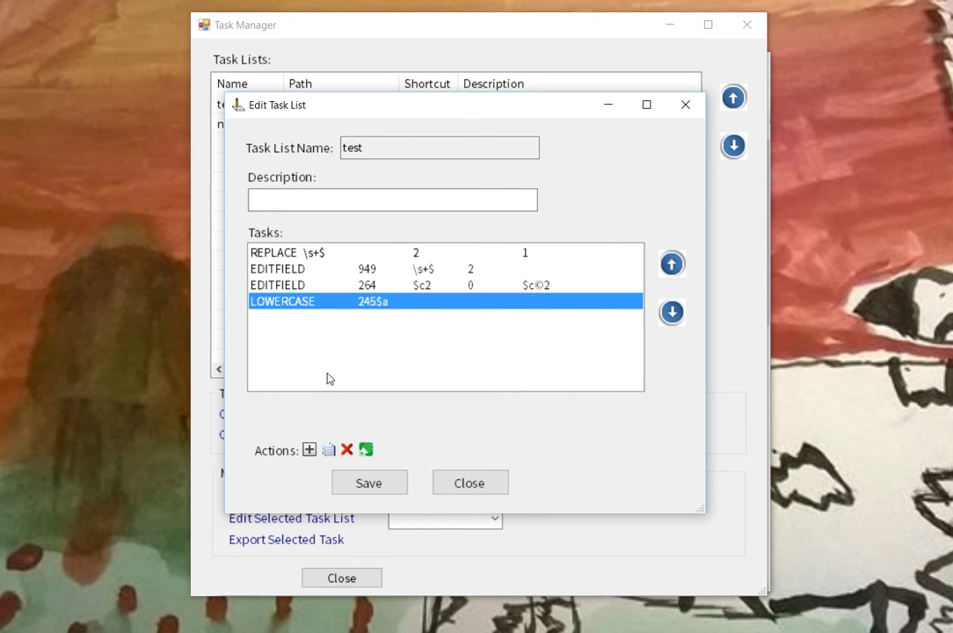
left_click(348, 450)
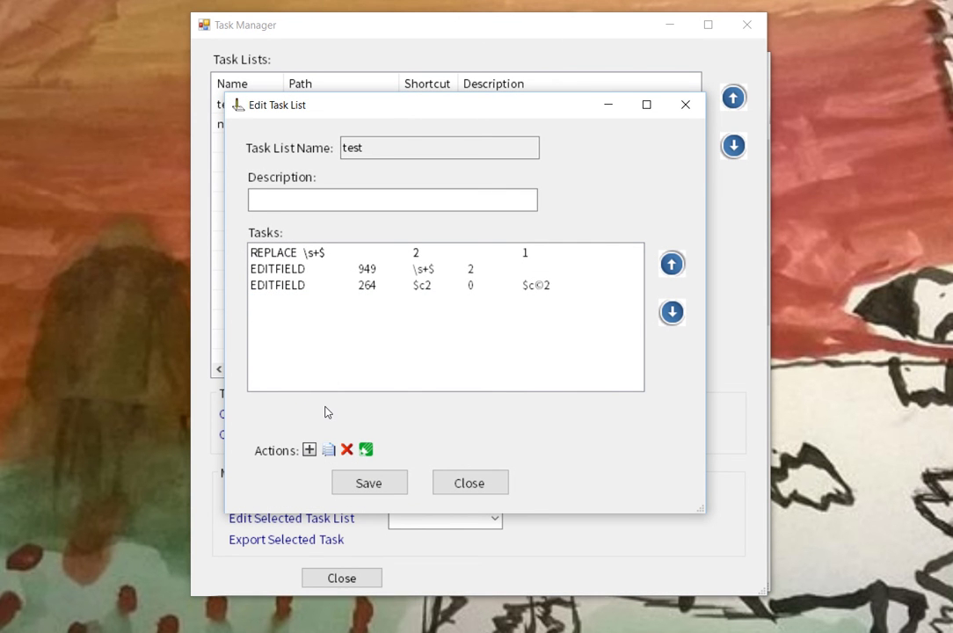
left_click(310, 451)
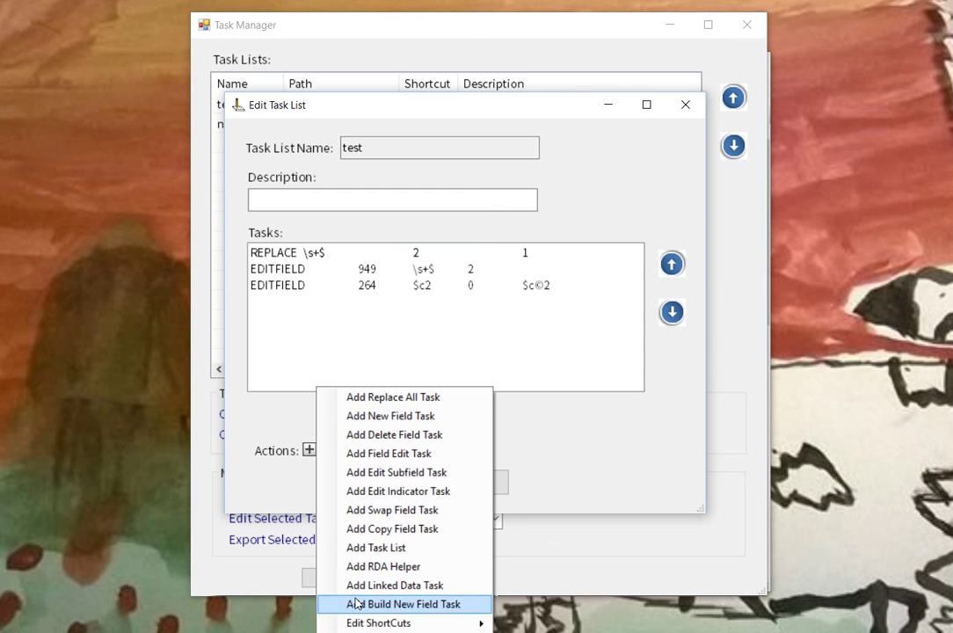
mouse_move(361, 625)
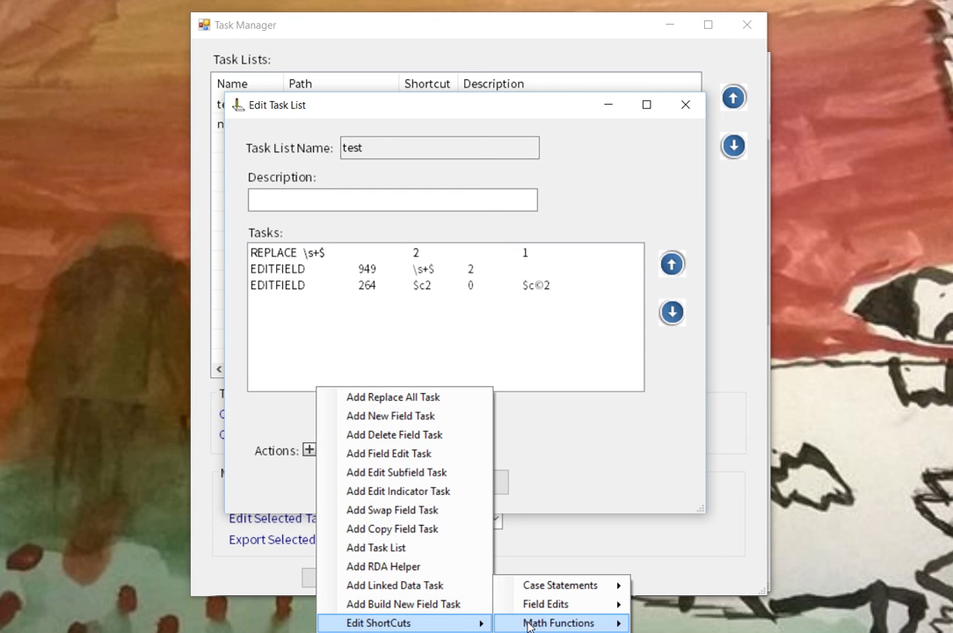
mouse_move(559, 587)
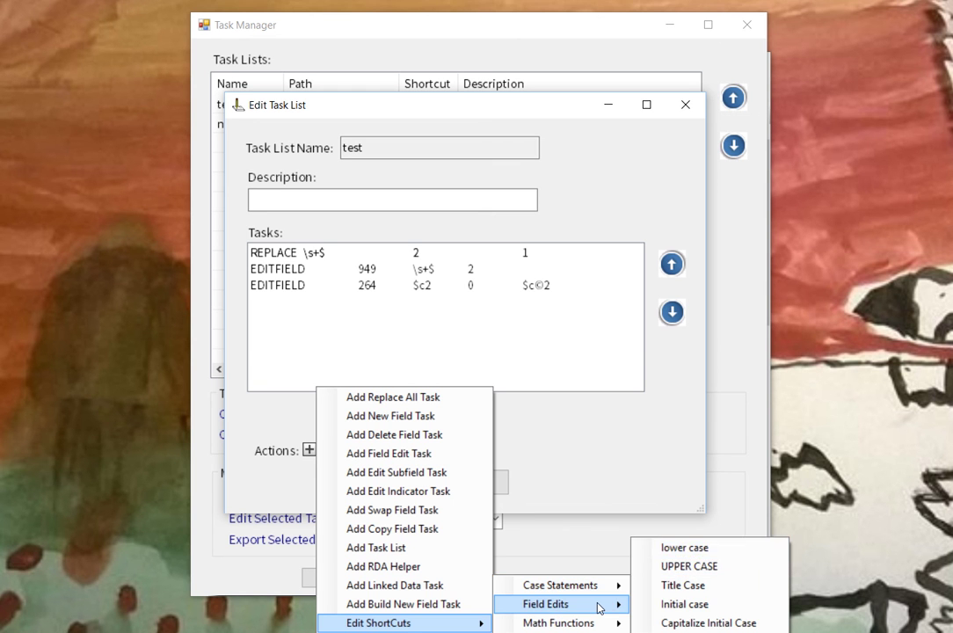
mouse_move(599, 608)
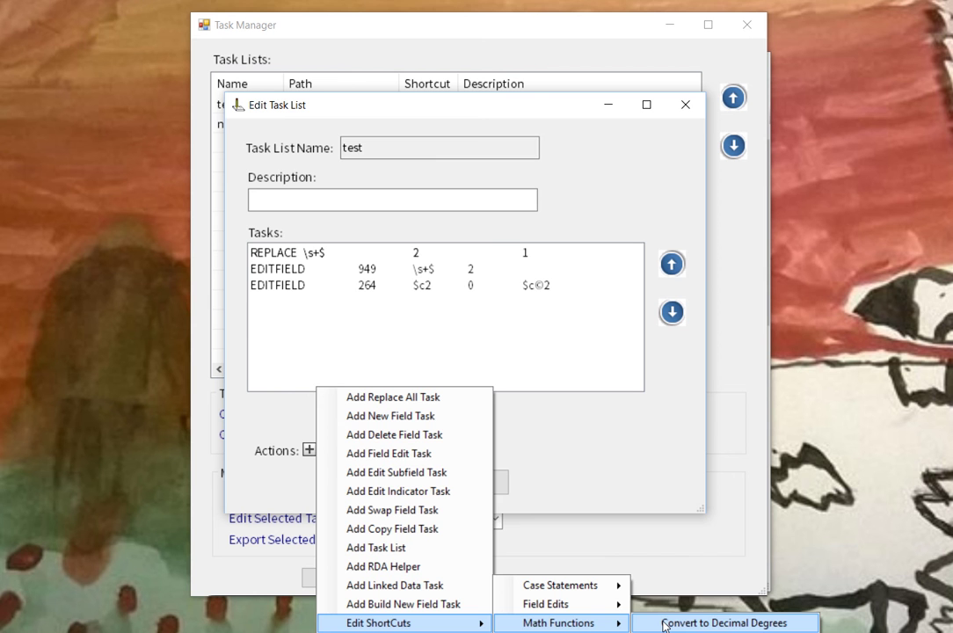
Step: Close the 'test' task list editor without saving, then close the Task Manager
left_click(644, 462)
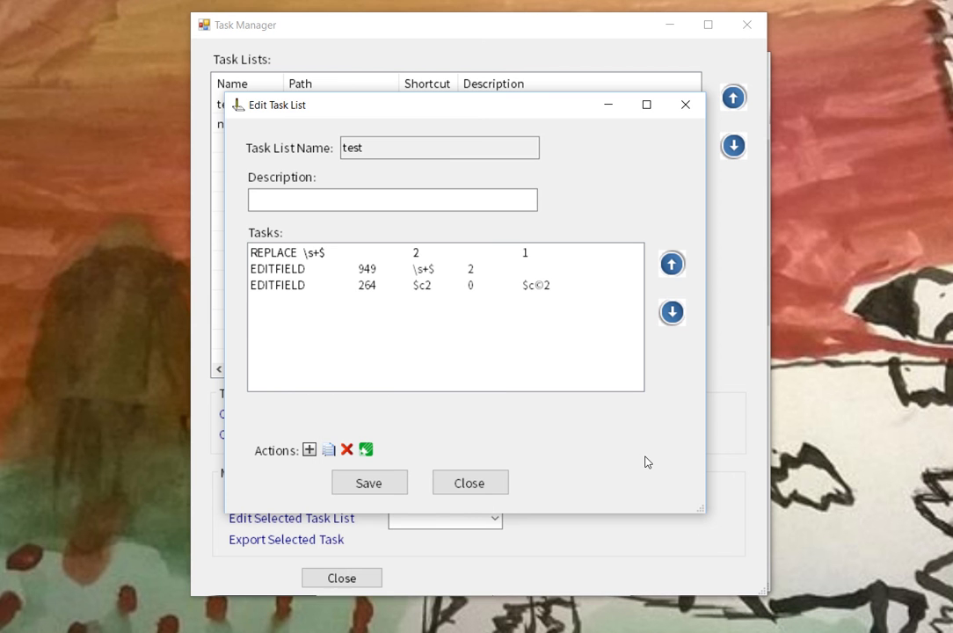
left_click(470, 482)
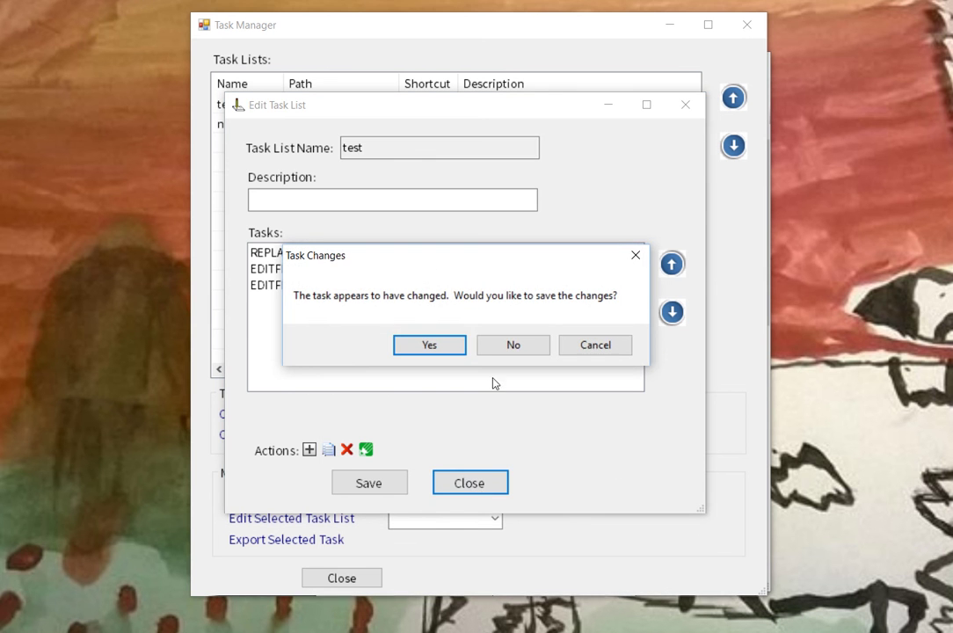
left_click(487, 350)
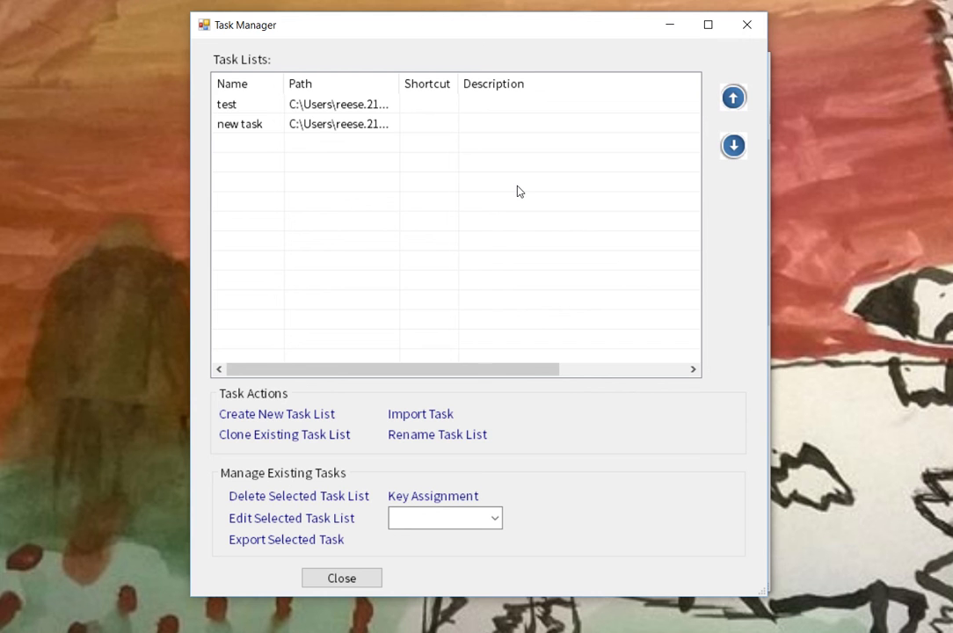
left_click(758, 28)
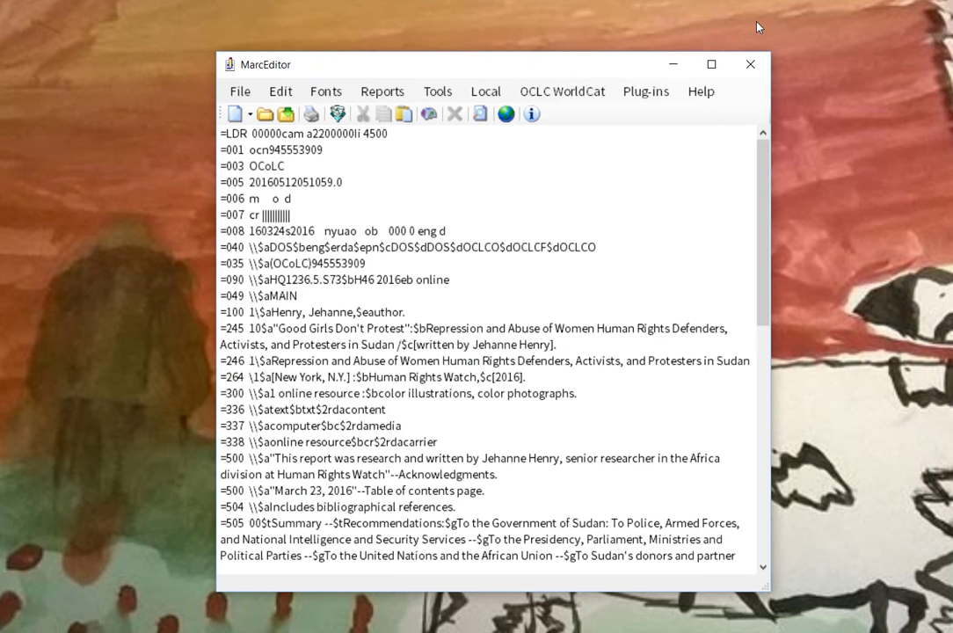